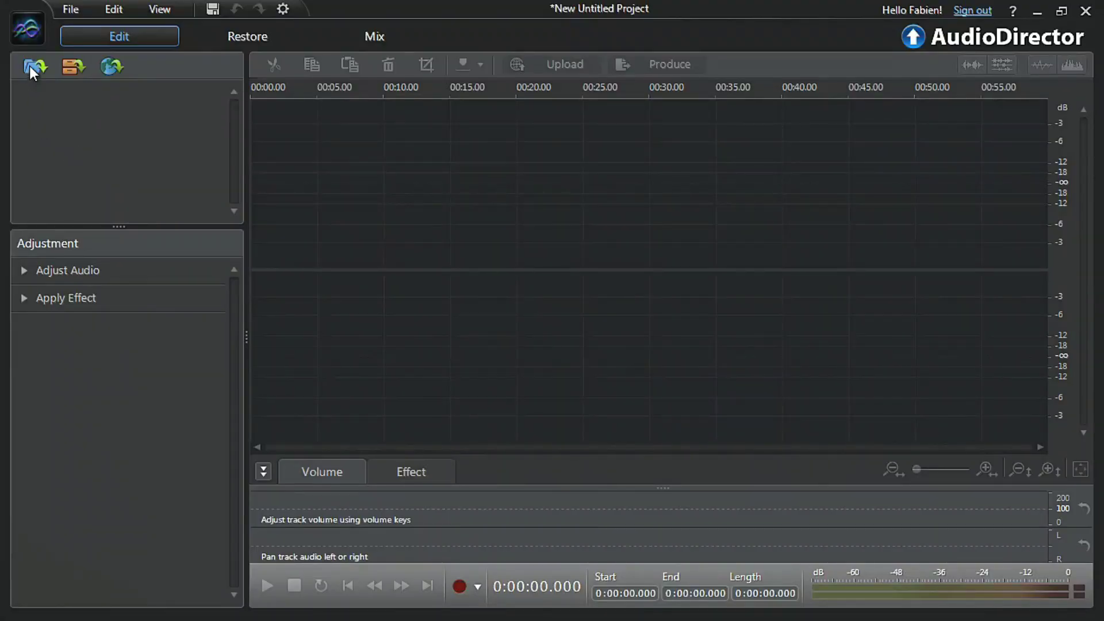
Import CLASSICAL-STRINGS.wav from the Desktop so its stereo waveform loads in the editor.
click(29, 65)
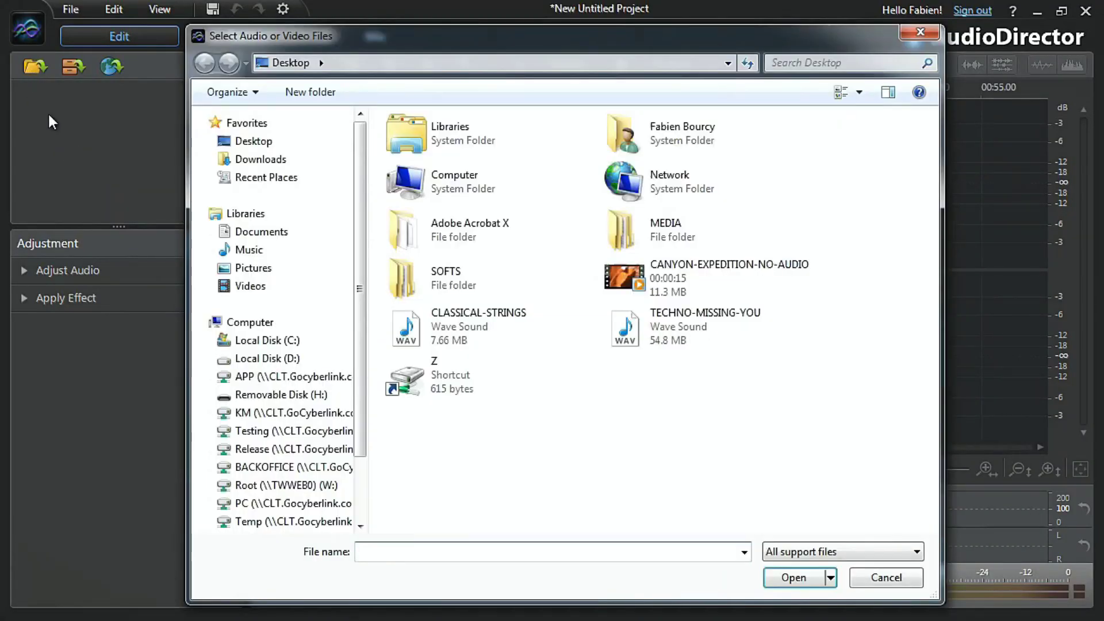
double_click(406, 331)
click(292, 264)
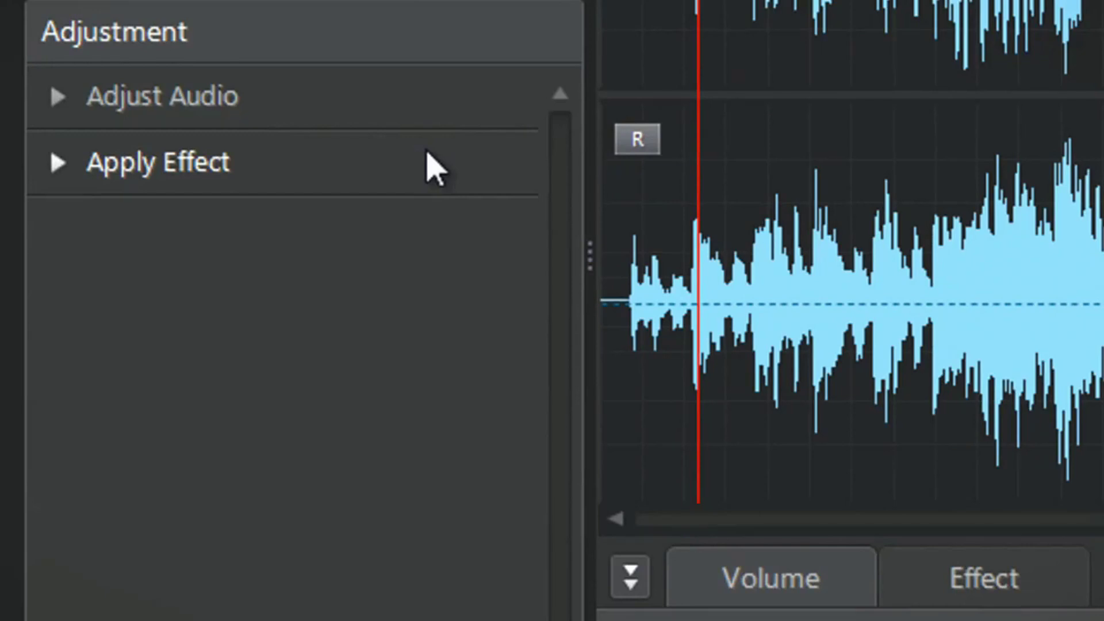
click(434, 166)
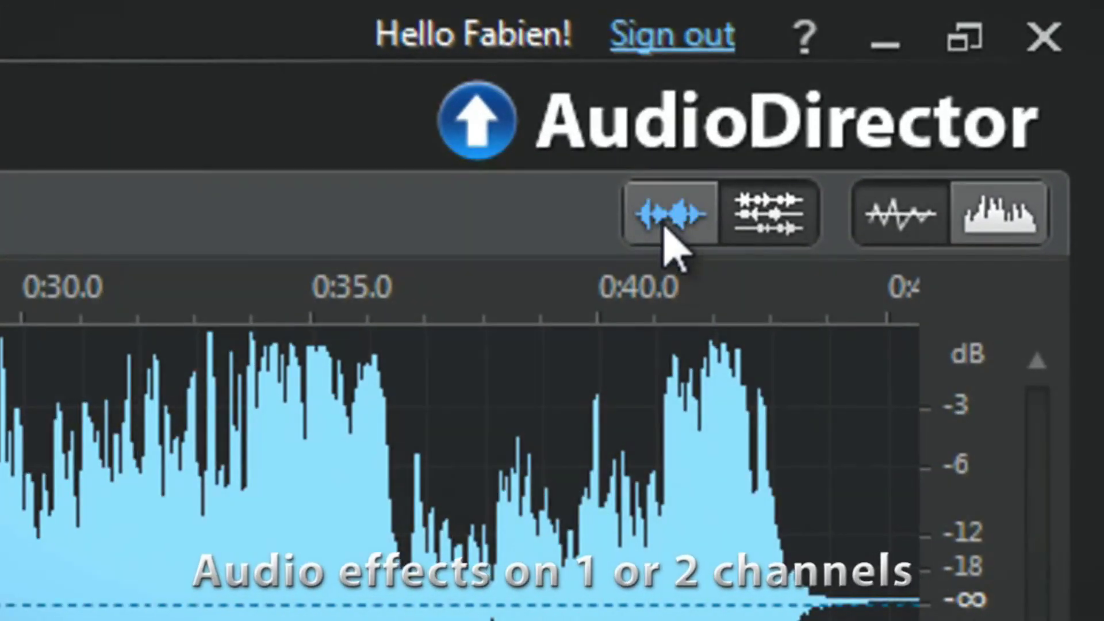
Turn on single-channel editing and make only the R channel of the strings clip active.
click(665, 228)
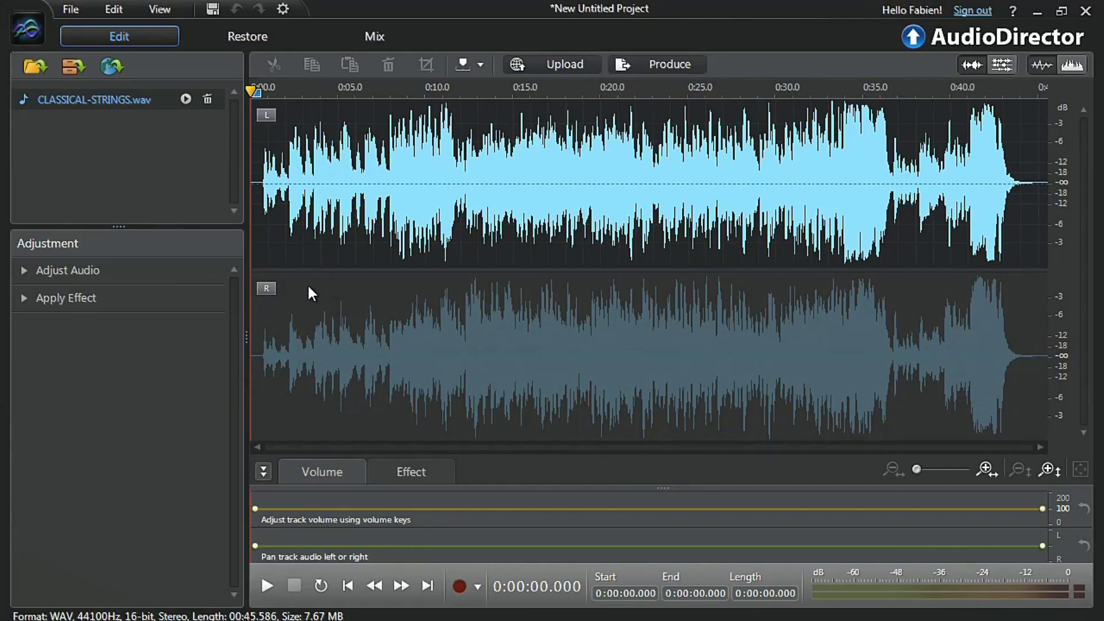
click(292, 299)
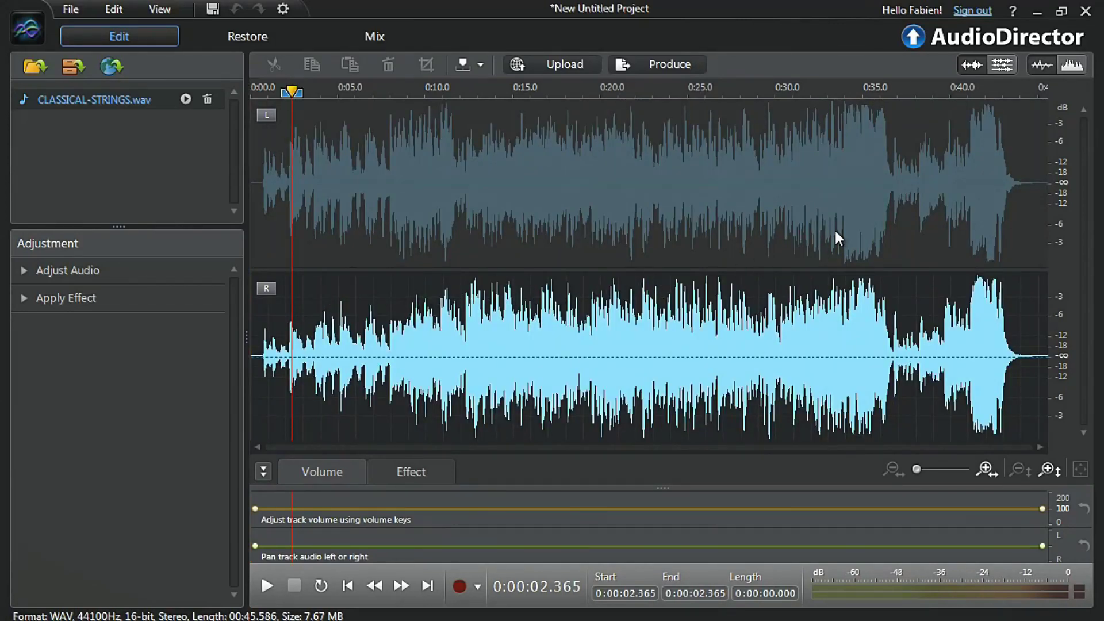
Return to editing both stereo channels of the strings clip together.
click(1002, 65)
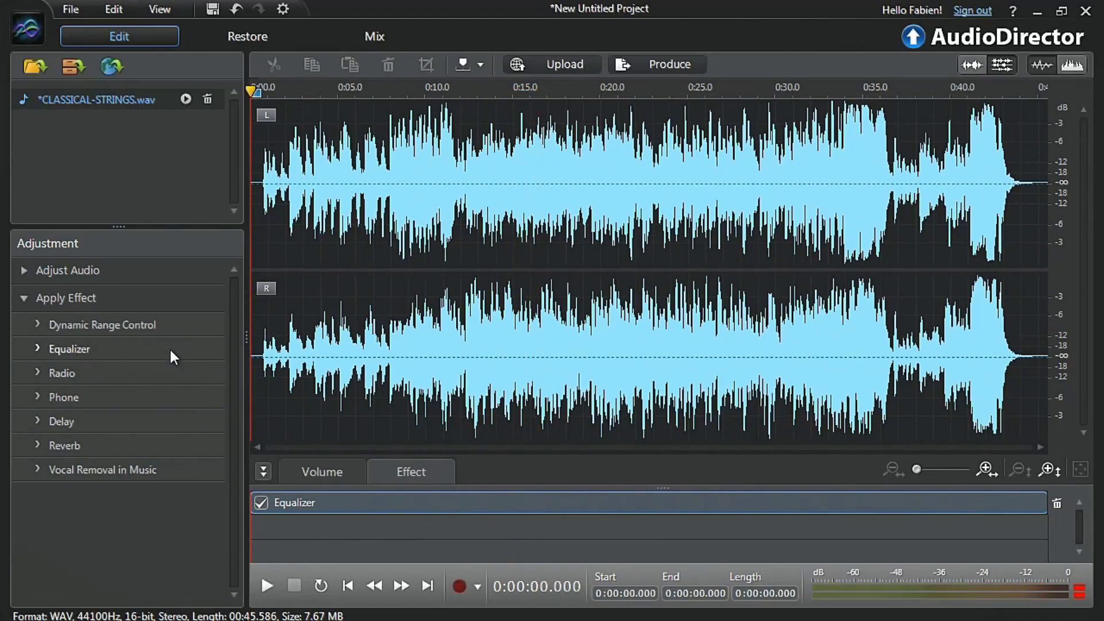
Preview and apply the Classical equalizer preset to the whole strings clip, then play it back.
click(170, 351)
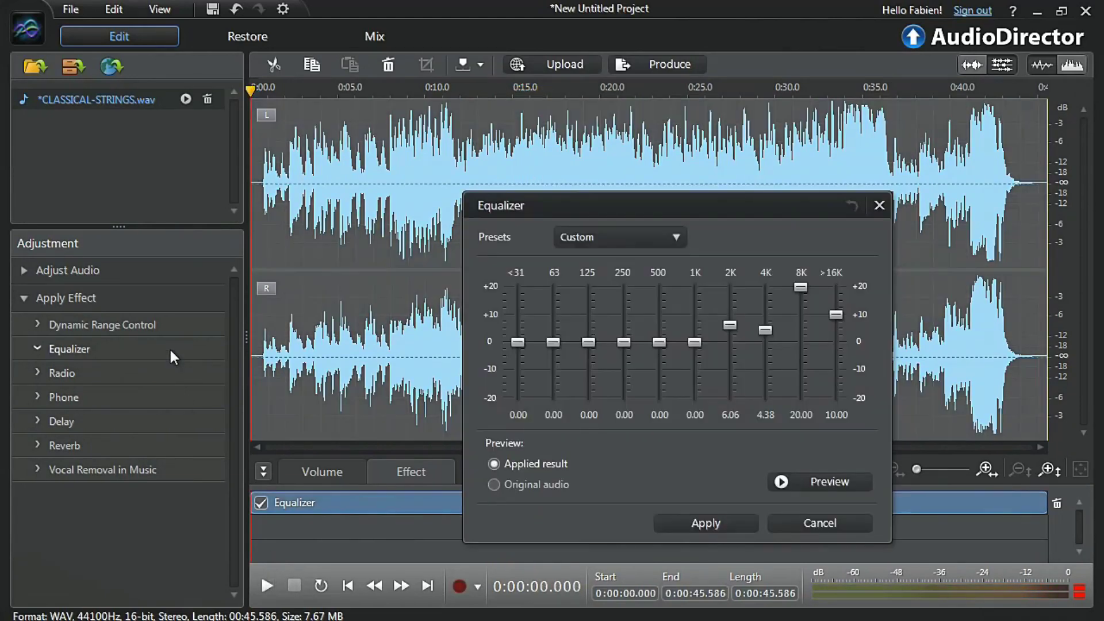
click(644, 237)
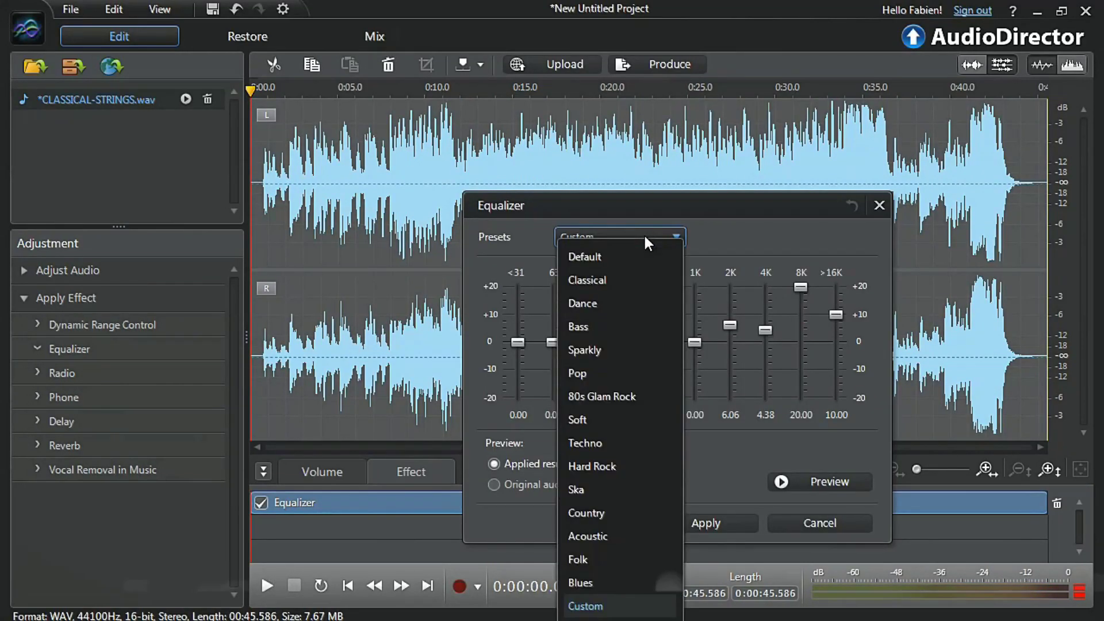
click(644, 282)
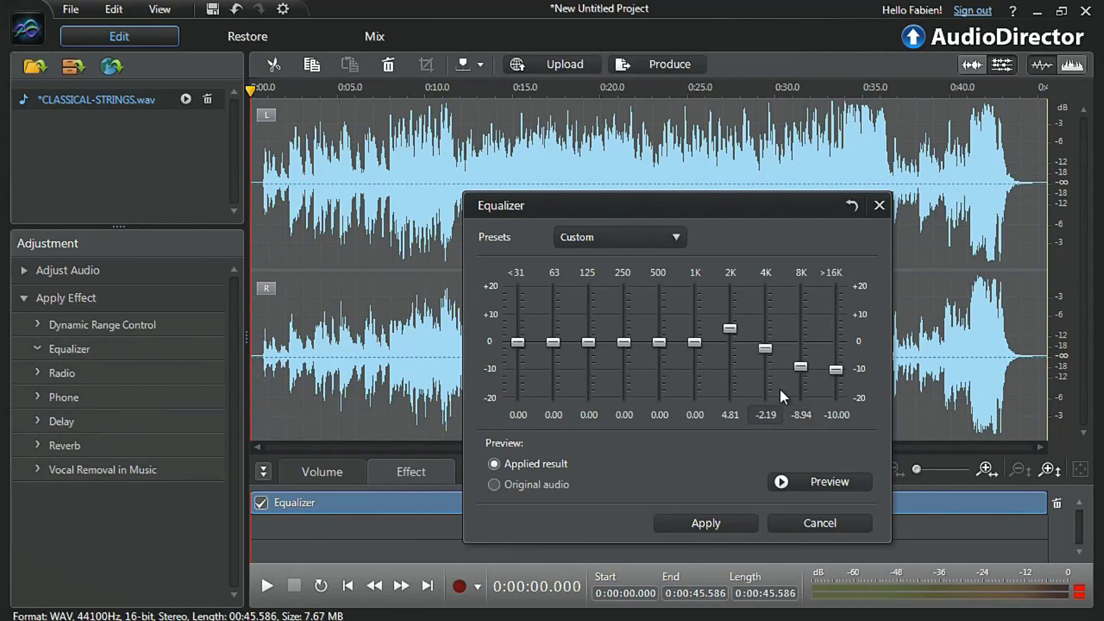
click(799, 478)
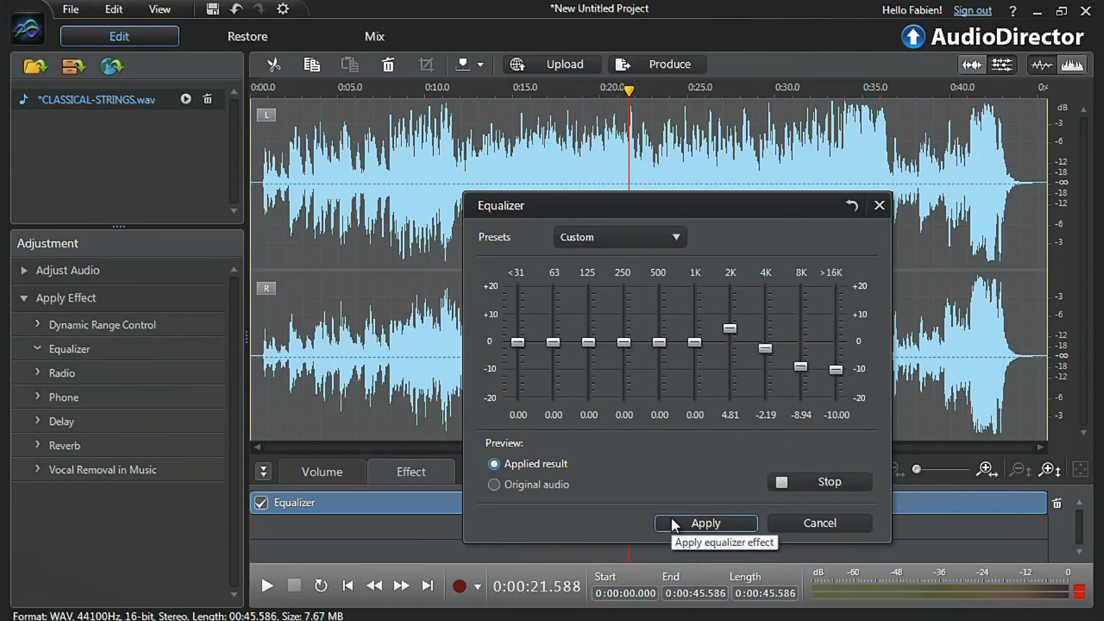
click(671, 521)
click(267, 586)
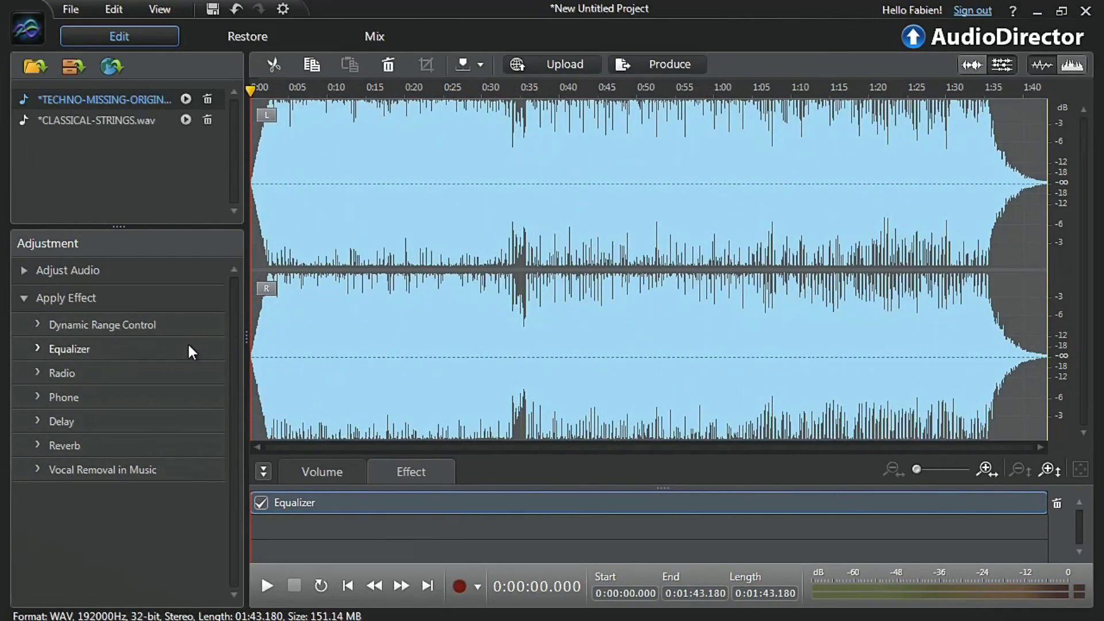
Give the techno track the Techno equalizer preset and preview the applied result.
click(188, 345)
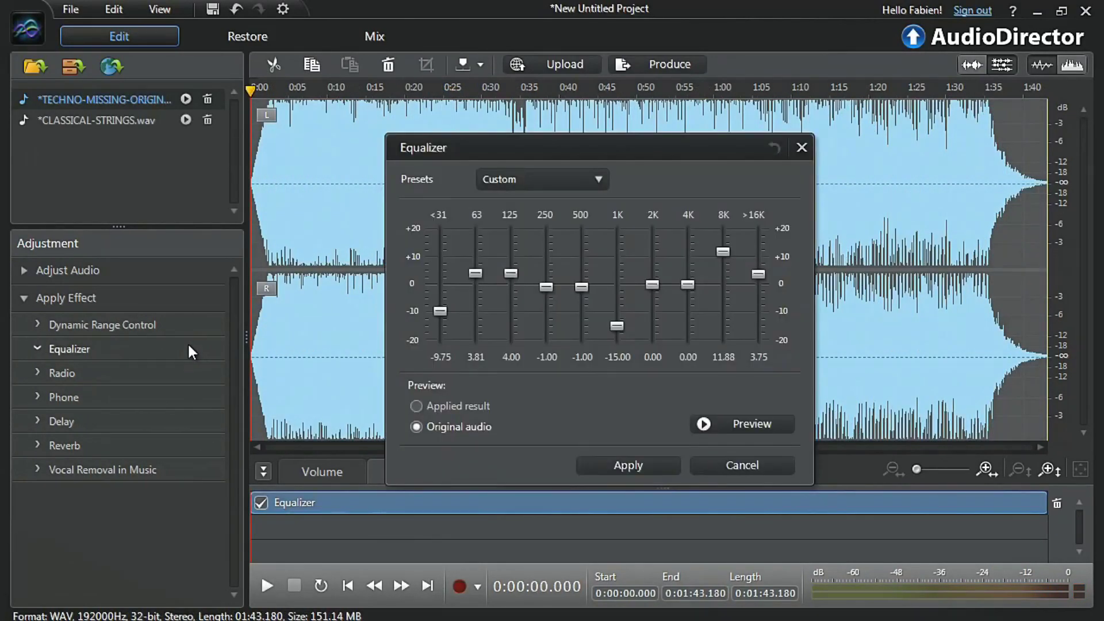
click(774, 81)
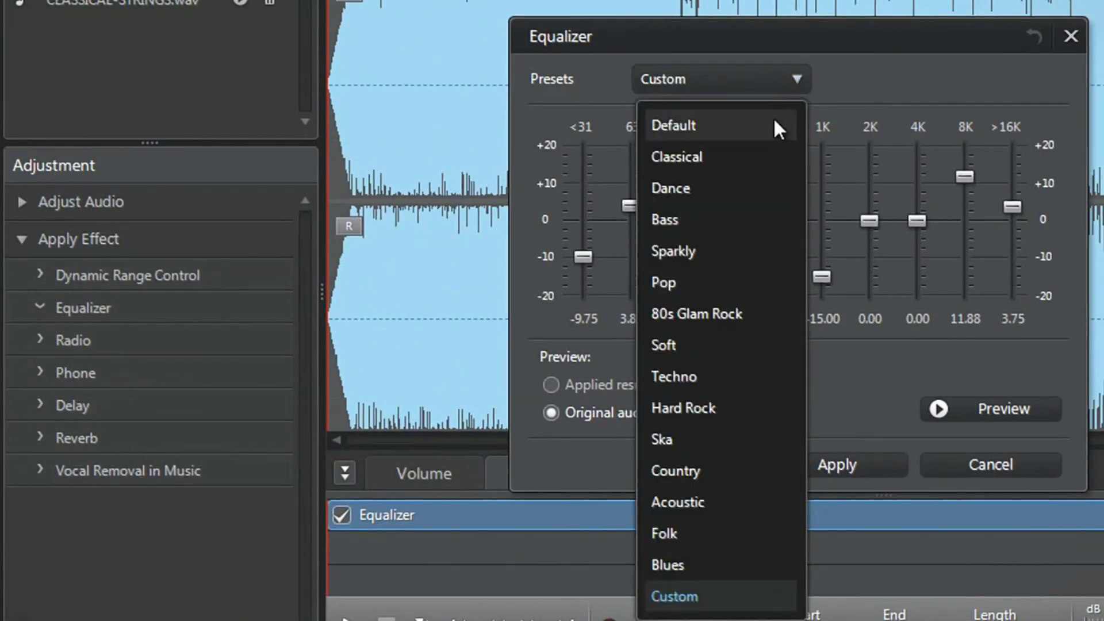
click(764, 386)
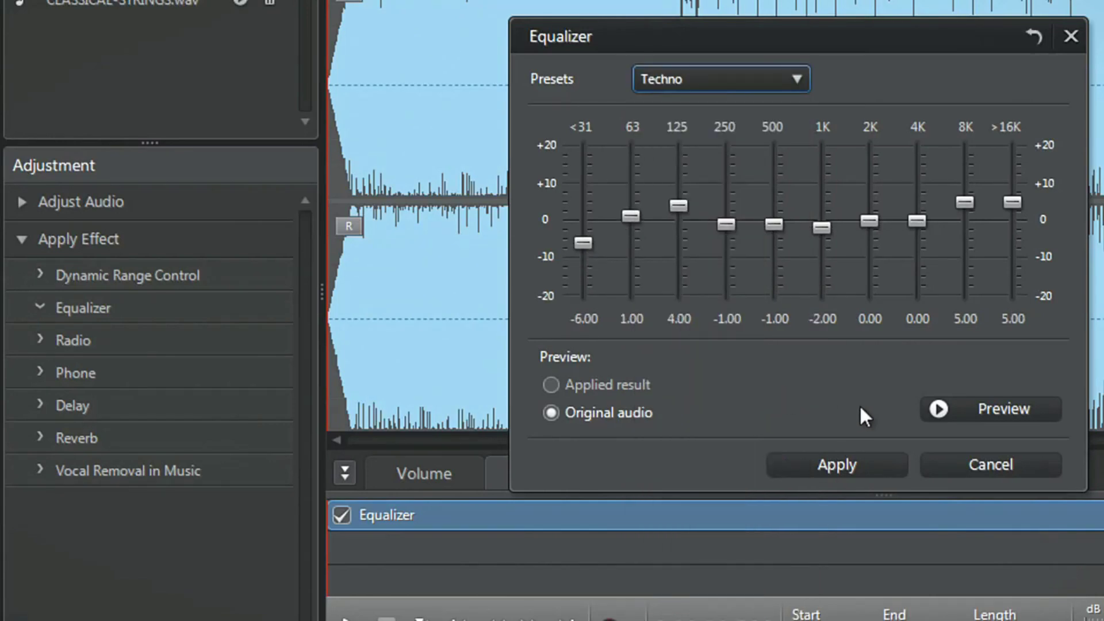
click(964, 412)
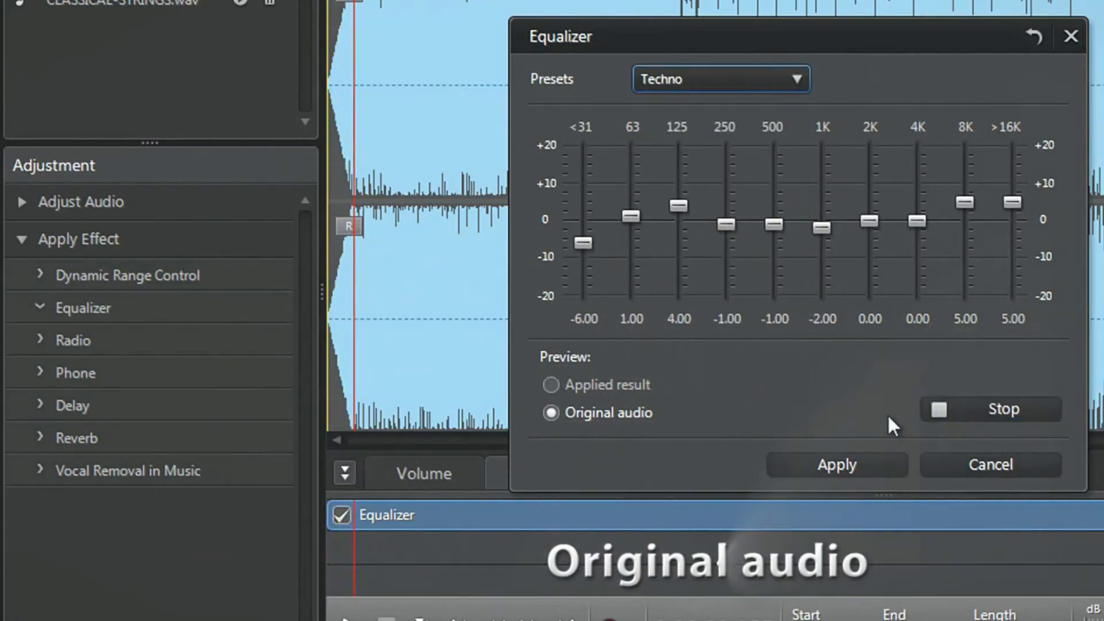
click(549, 384)
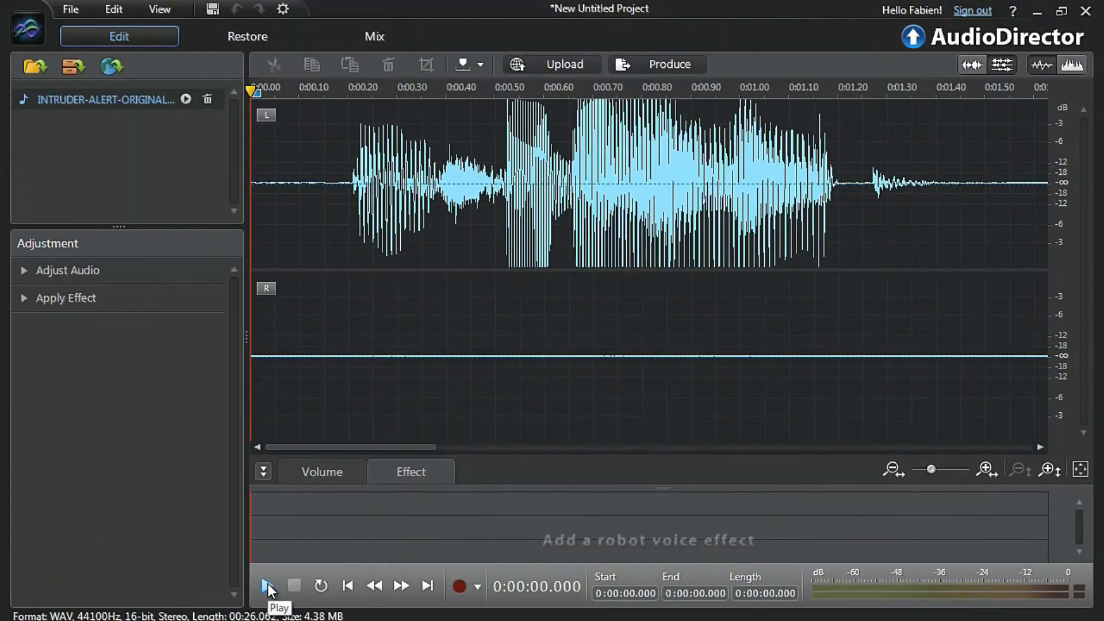
Play the original INTRUDER-ALERT-ORIGINAL clip, then bring up its Delay effect settings.
click(268, 585)
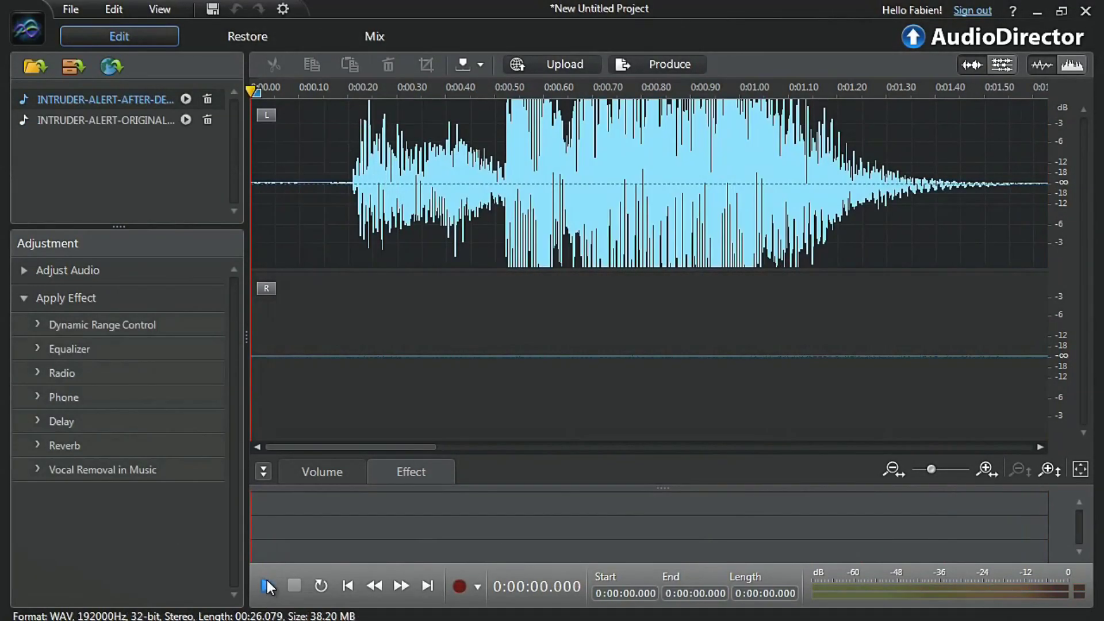
click(267, 585)
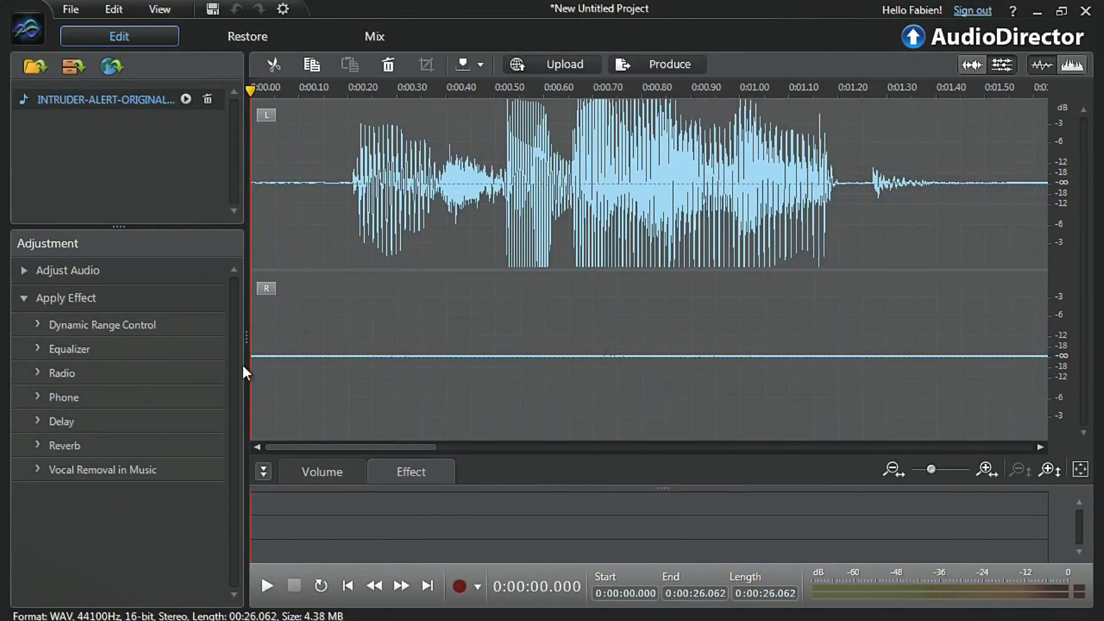
click(164, 421)
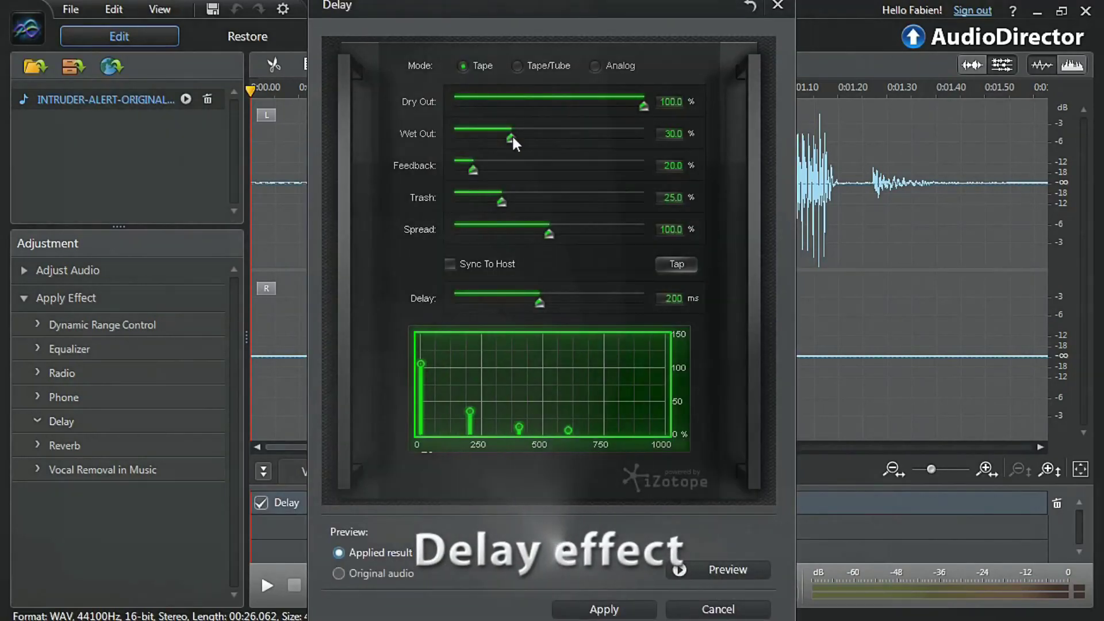
Apply a Delay with 80% feedback and 15 ms delay time, then play the echoing version.
drag(521, 172, 497, 202)
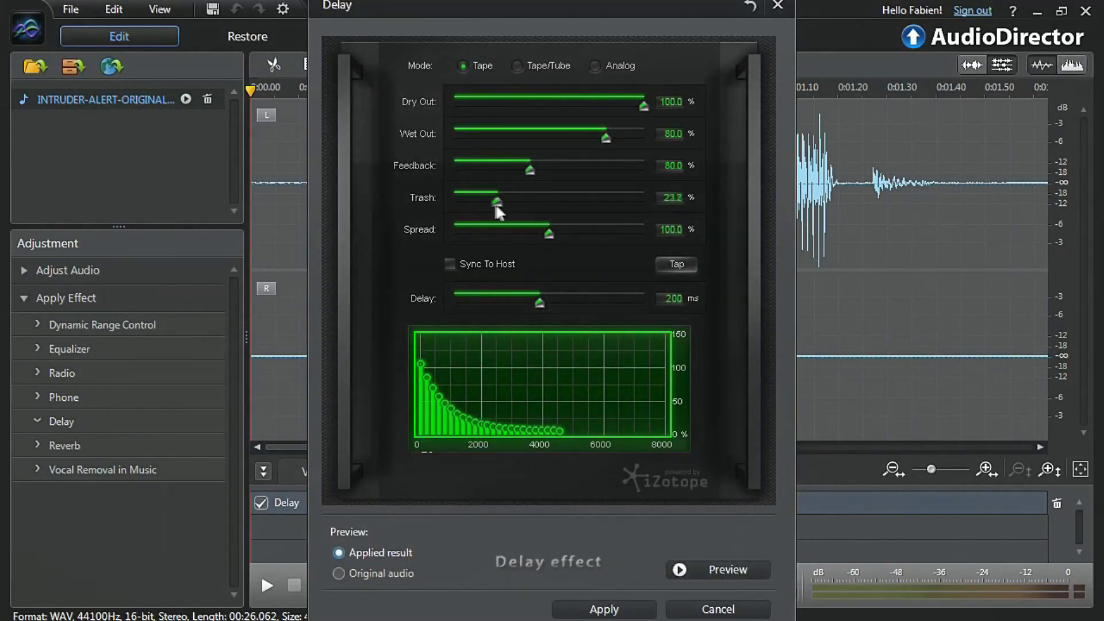
drag(547, 282, 463, 308)
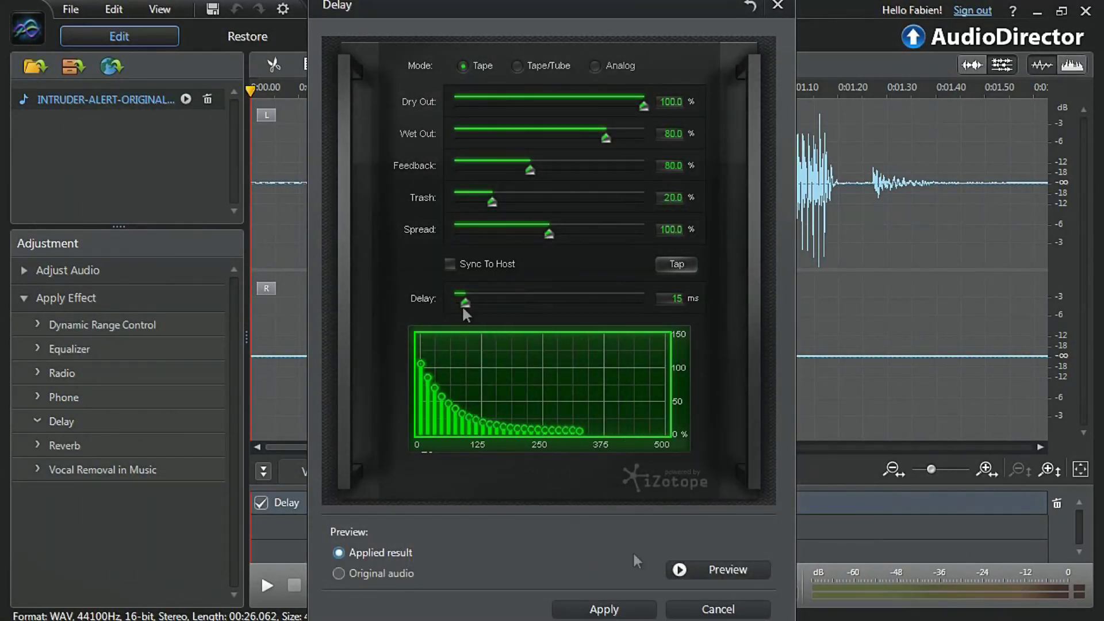
click(635, 611)
click(267, 585)
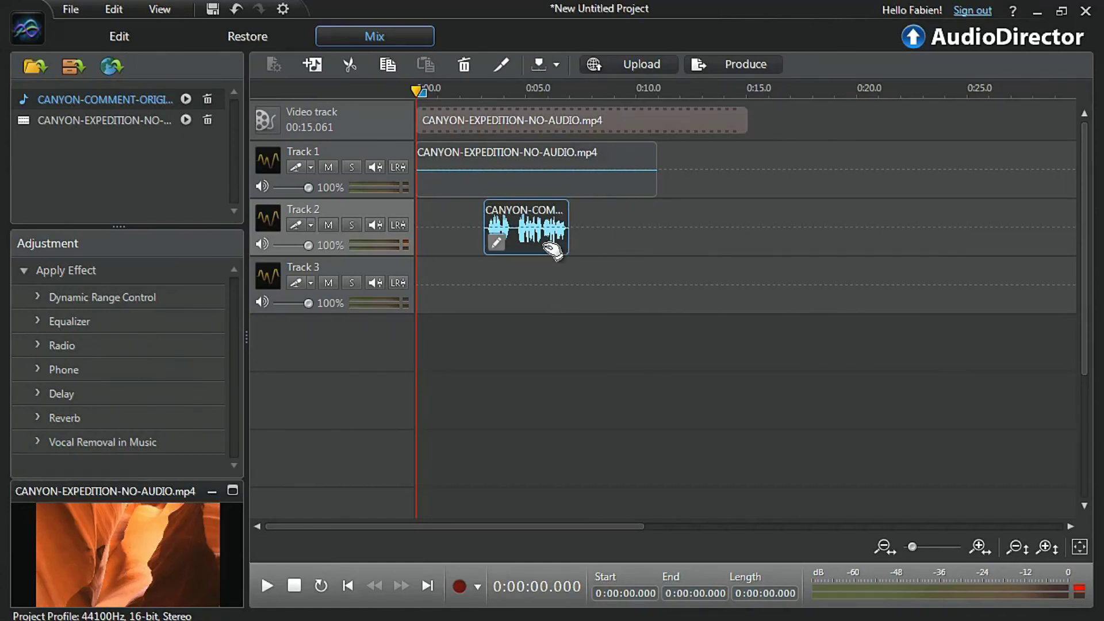
At 9.438 s on the canyon commentary clip, add a Reverb with Sparkle raised to 60%.
click(622, 241)
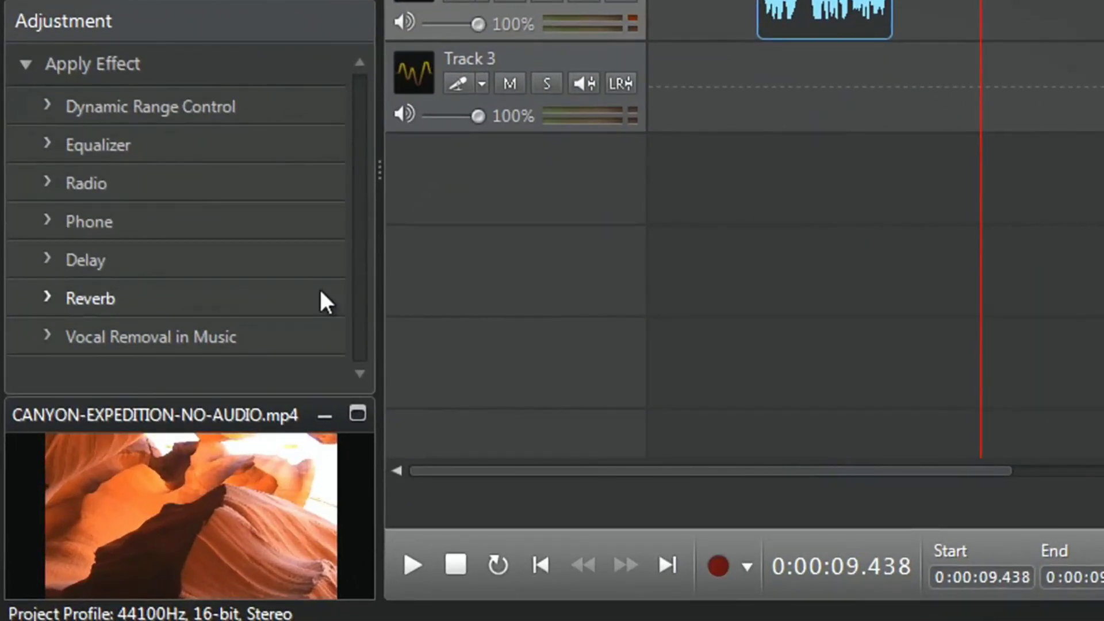
click(320, 292)
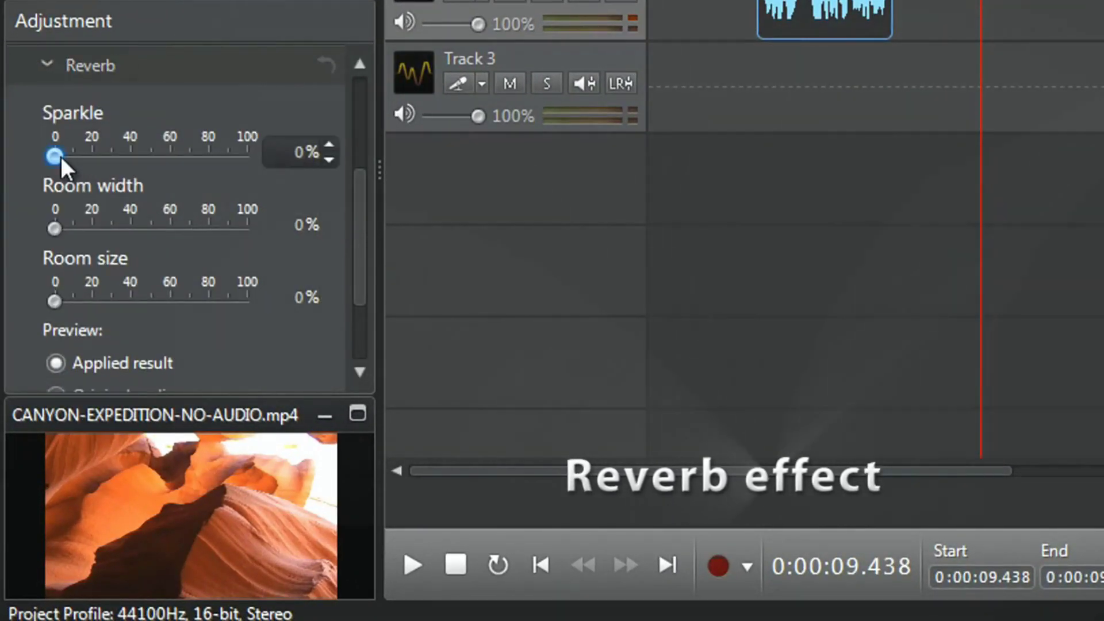
drag(61, 156, 171, 157)
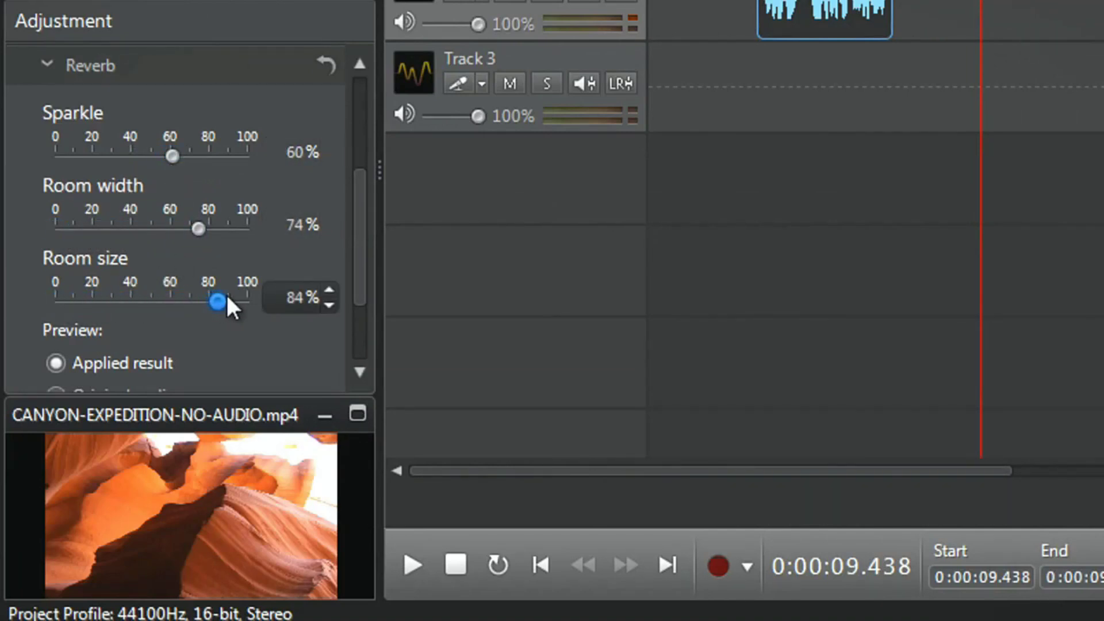
scroll(226, 292, down, 2)
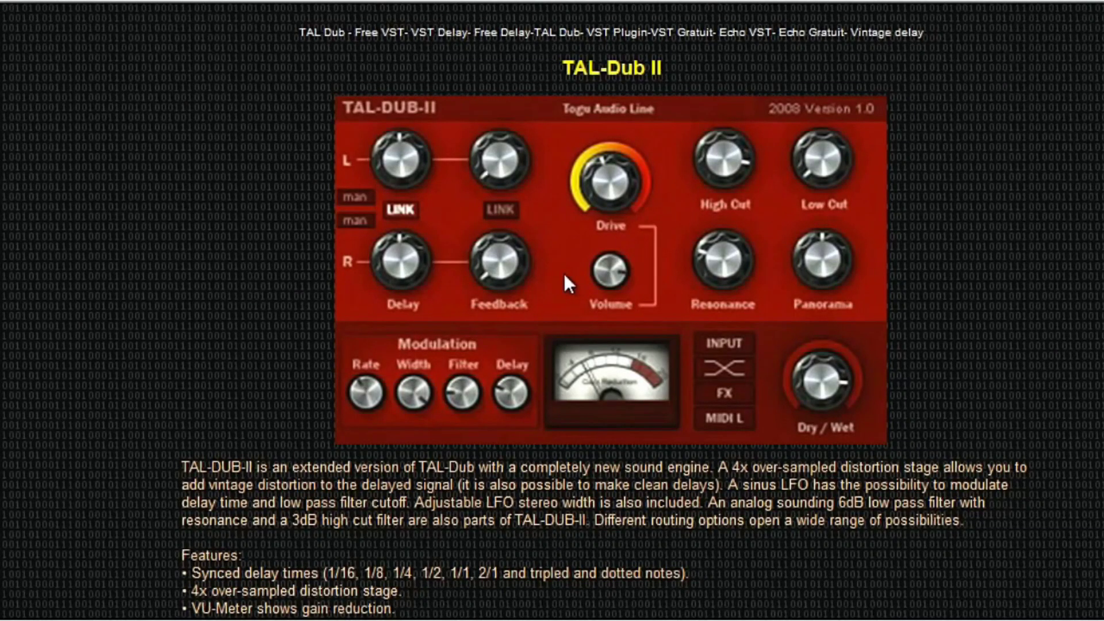
Download the TAL-Dub-2.zip plug-in, entering DISTORTION as the file name.
scroll(564, 275, down, 12)
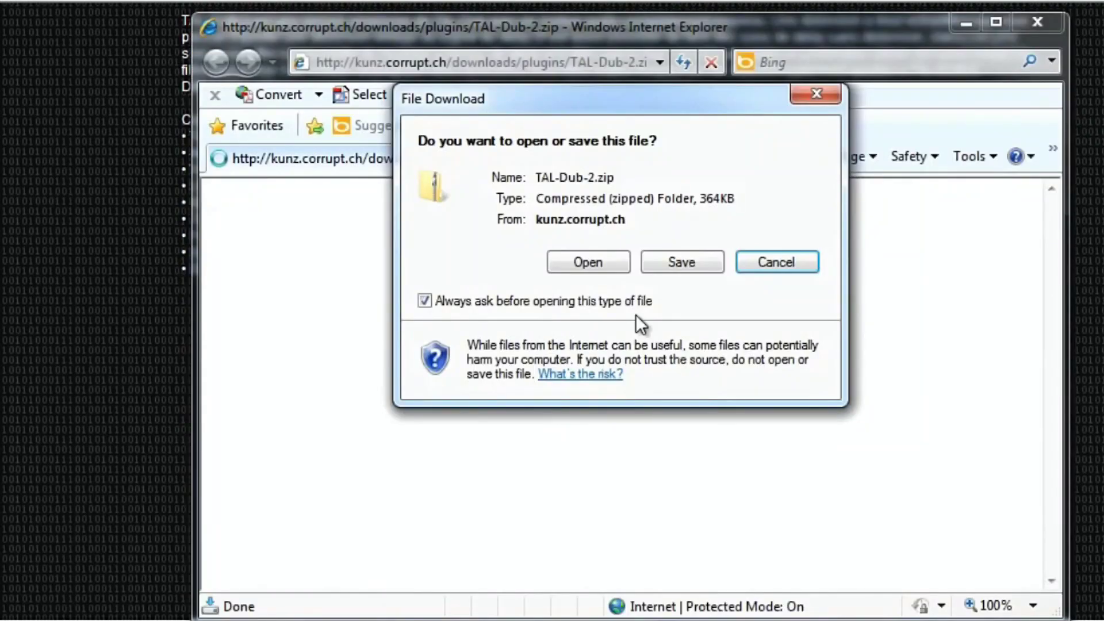
click(674, 260)
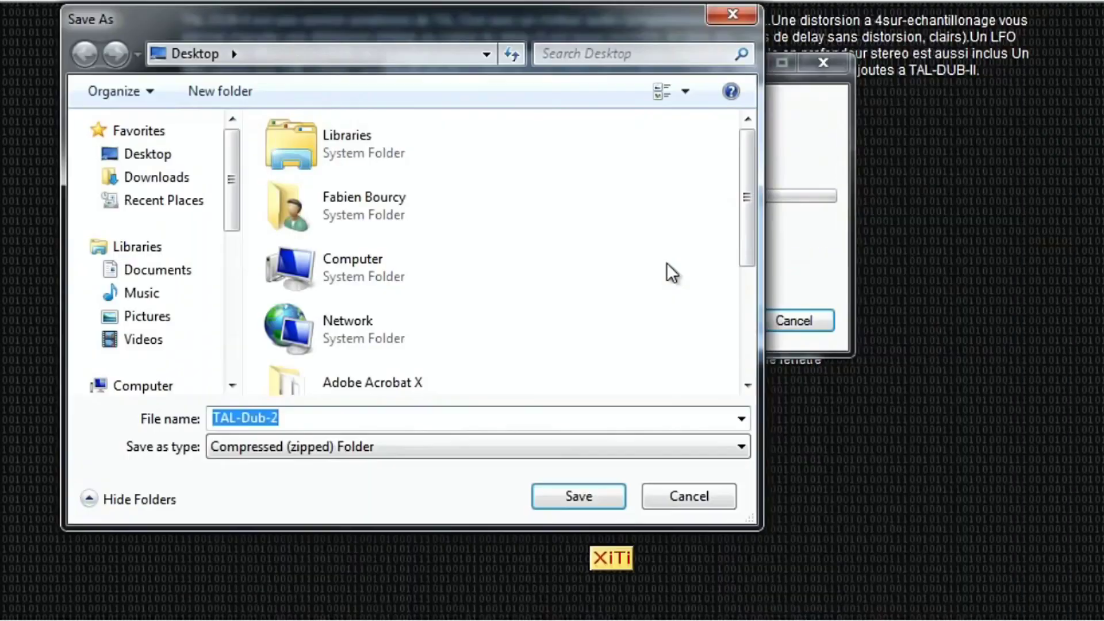
text(DISTORTION)
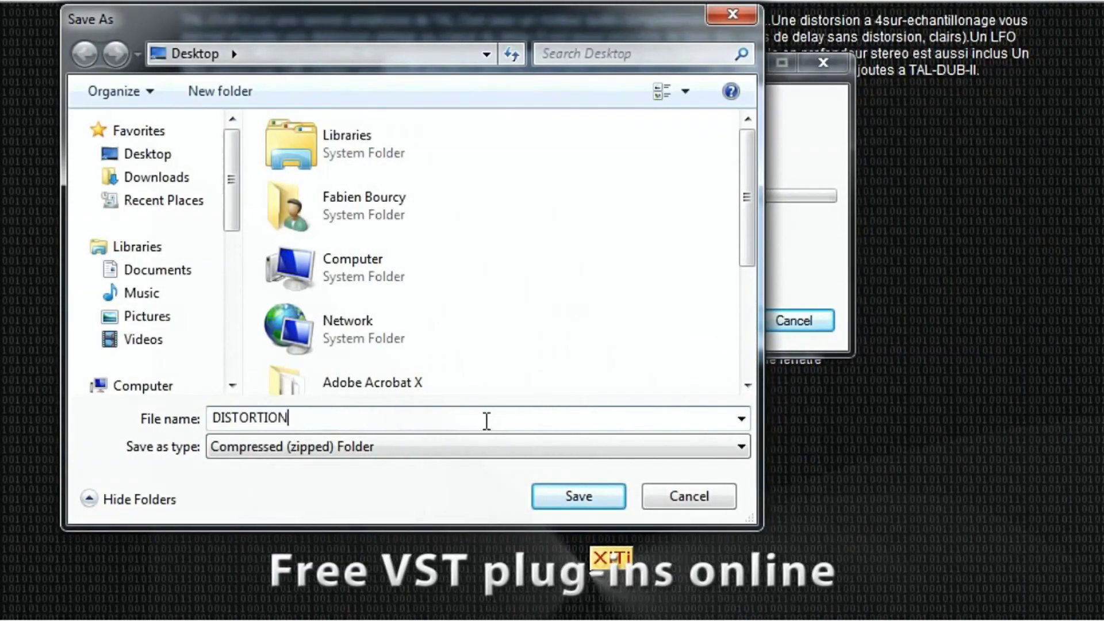
Save the download as DISTORTION, import DISTORTION.dll as a VST effect, and open its settings.
click(541, 498)
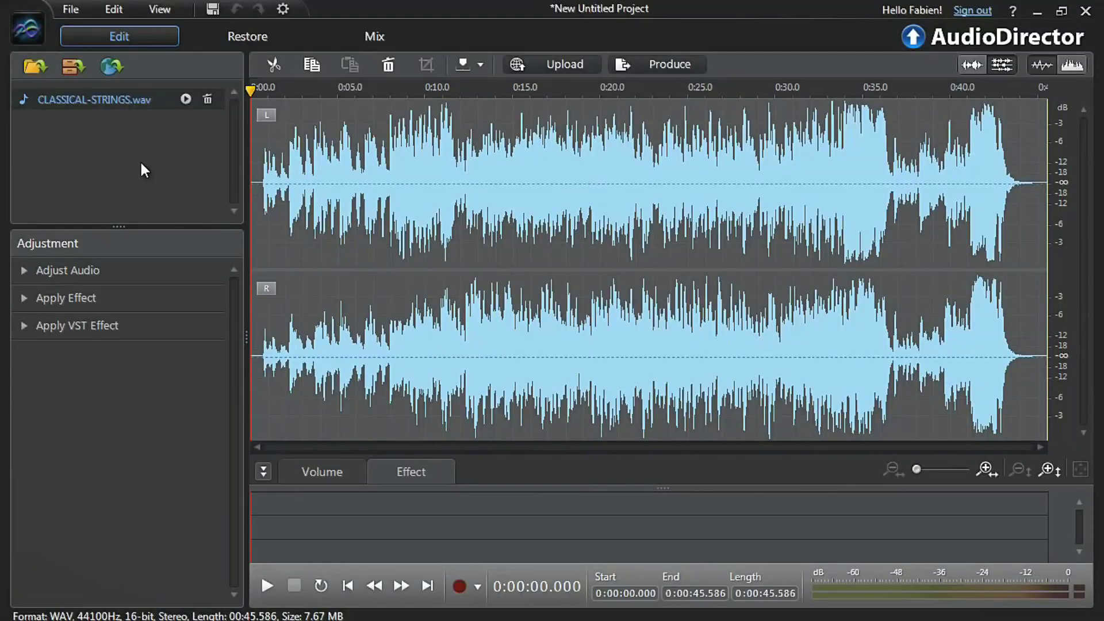
click(81, 8)
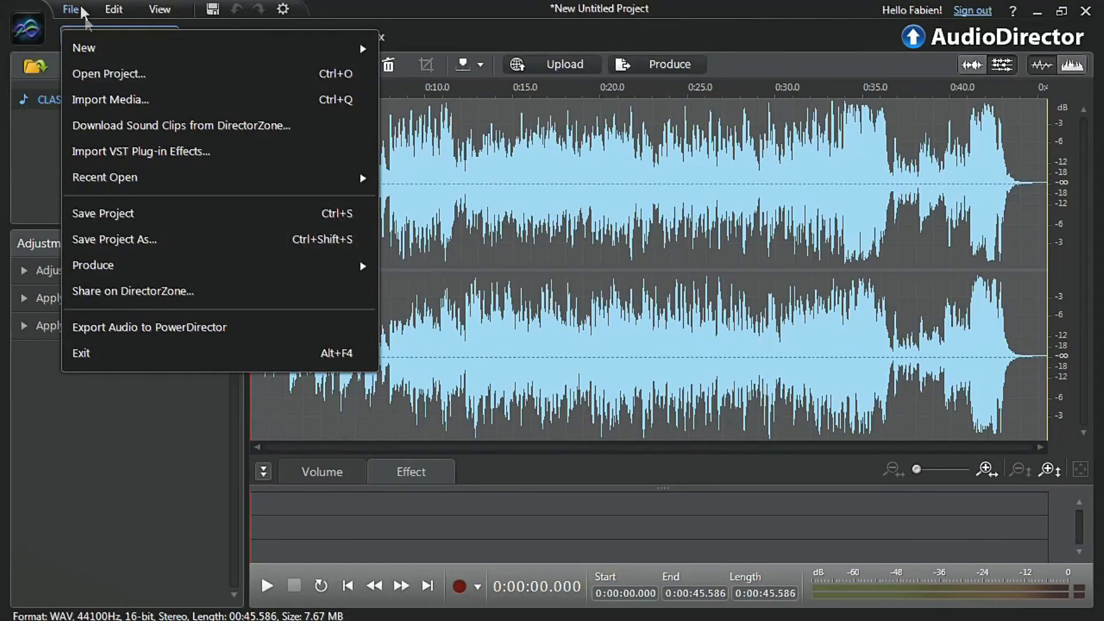
click(98, 150)
double_click(433, 264)
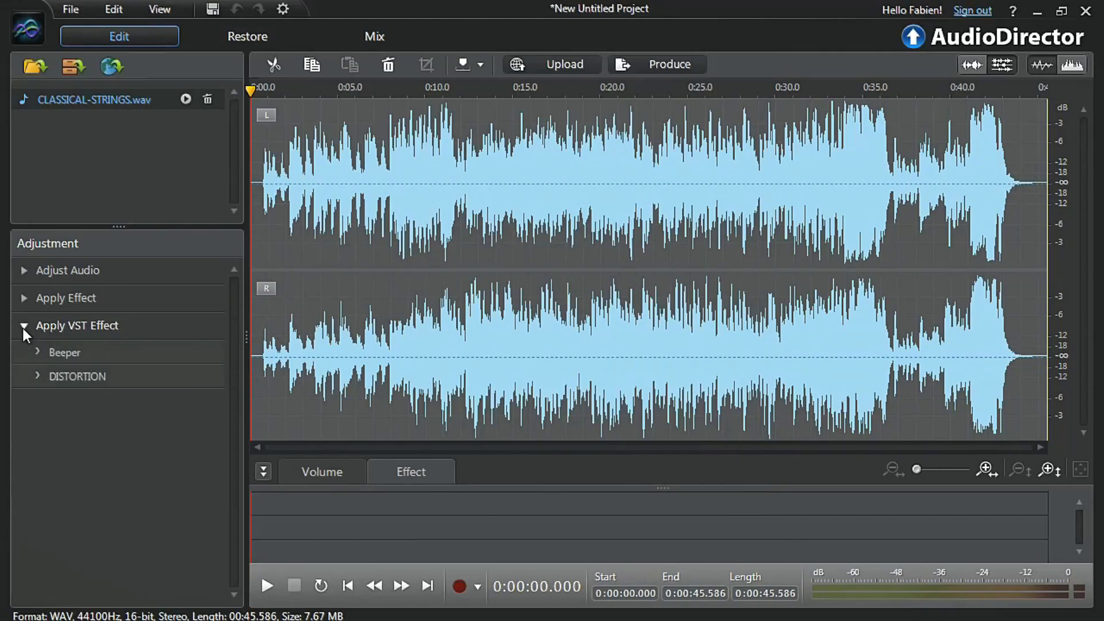
click(89, 377)
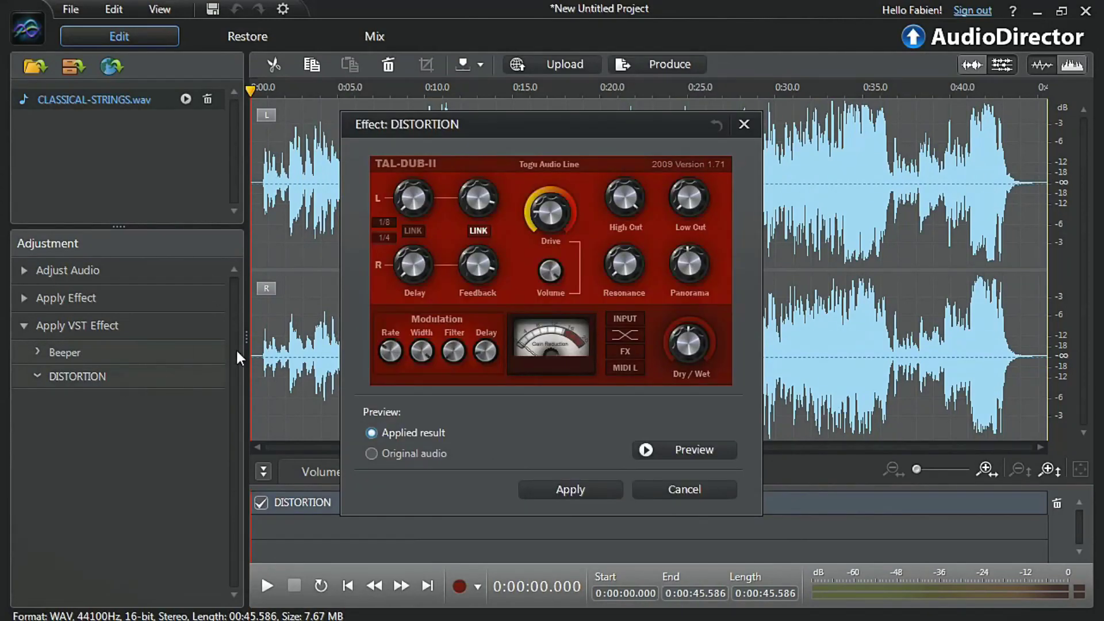